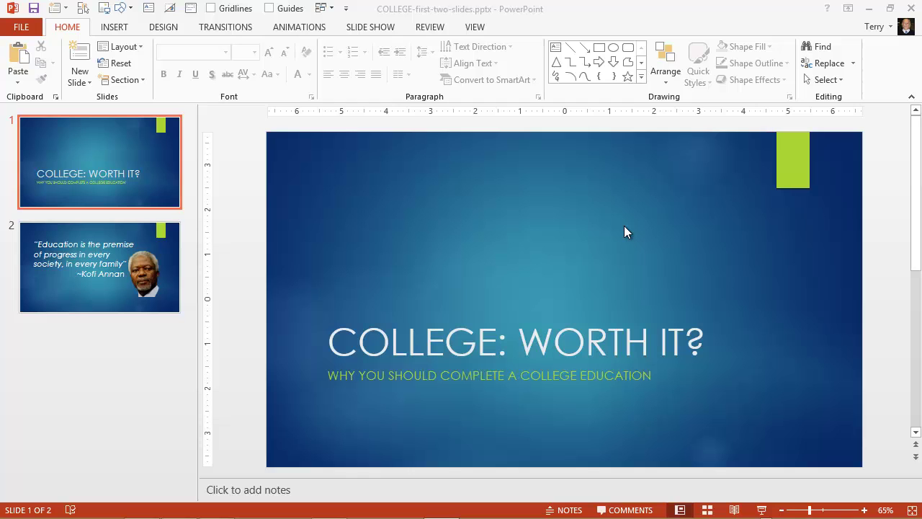
Step: Show the Design tab's Ion theme and colour variant choices
{"action": "left_click", "coordinate": [168, 27]}
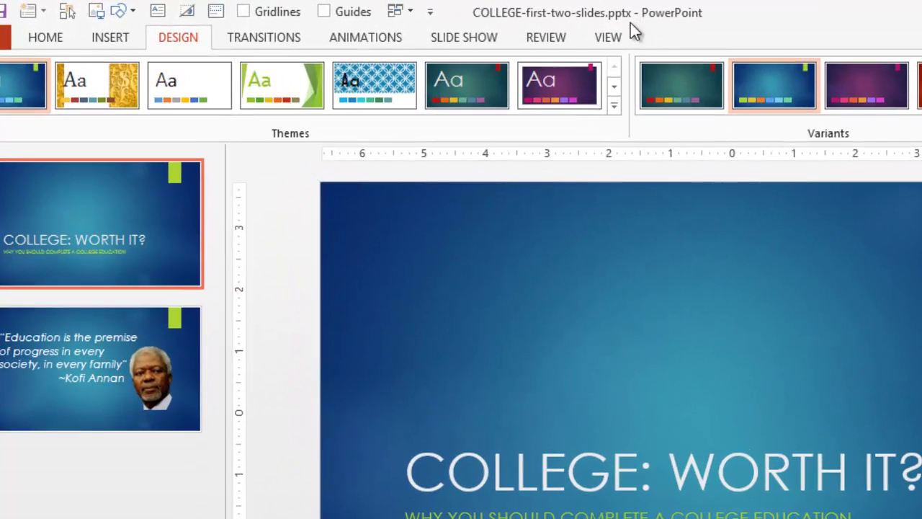
Step: Switch to Slide Master view and select the top master slide
{"action": "left_click", "coordinate": [610, 39]}
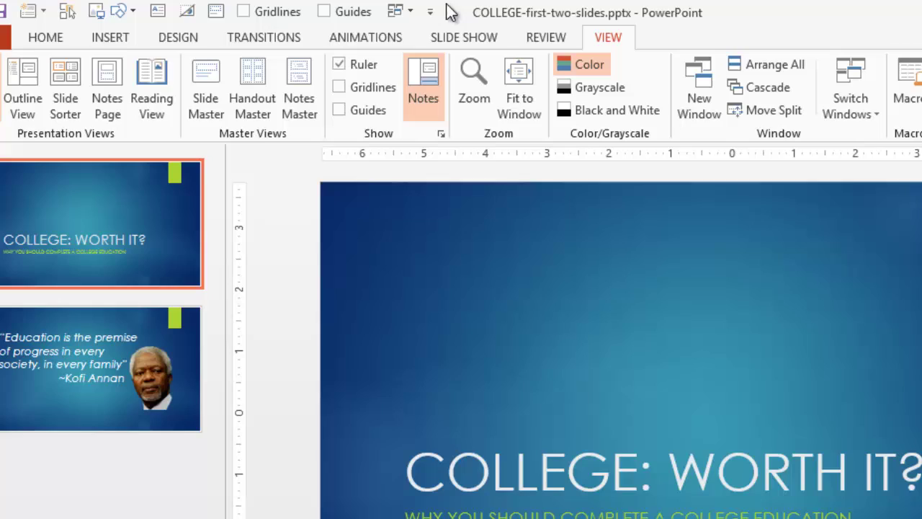
{"action": "left_click", "coordinate": [208, 75]}
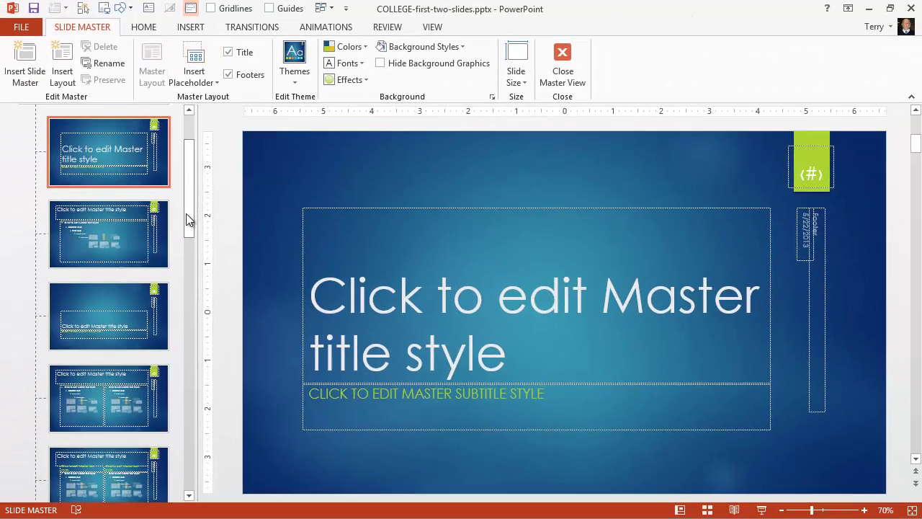
{"action": "left_click_drag", "start_coordinate": [187, 220], "coordinate": [182, 148]}
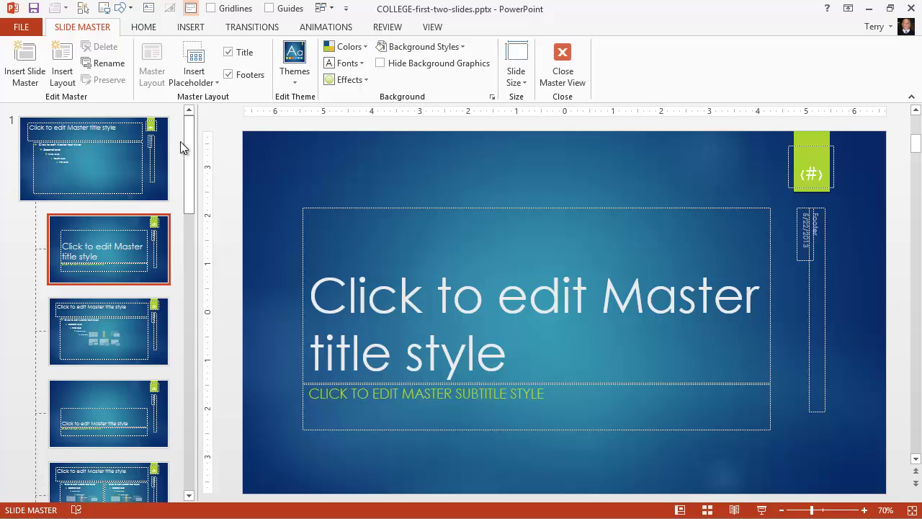
{"action": "left_click", "coordinate": [126, 166]}
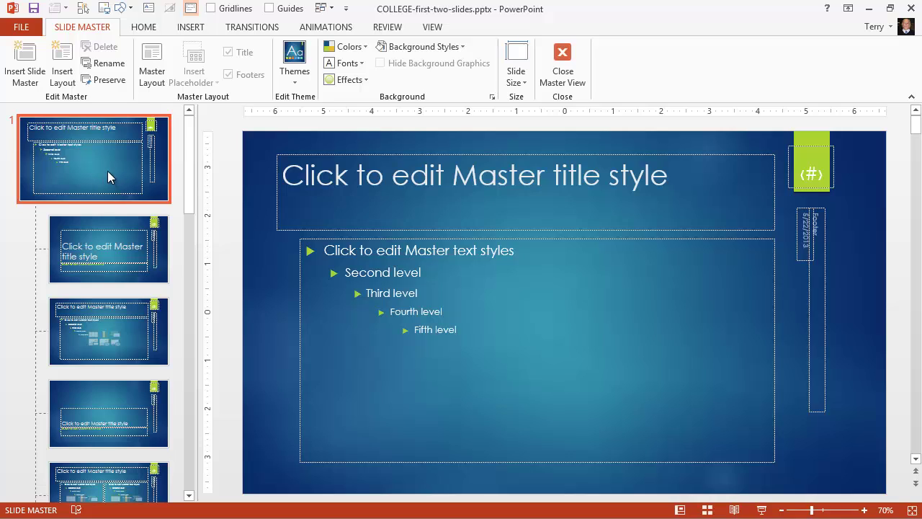
Step: Review the Title Slide, Title and Content, Section Header and Two Content layouts, then reselect the master
{"action": "left_click", "coordinate": [125, 227]}
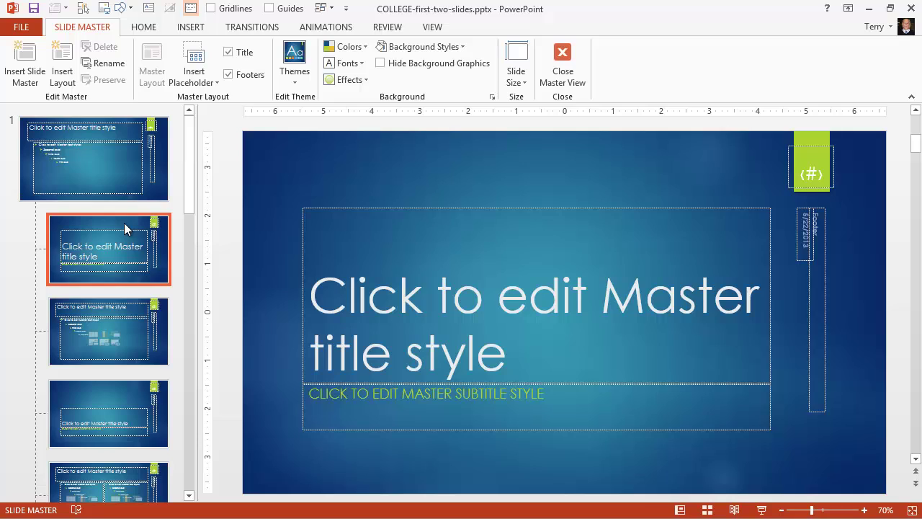
{"action": "left_click", "coordinate": [133, 328]}
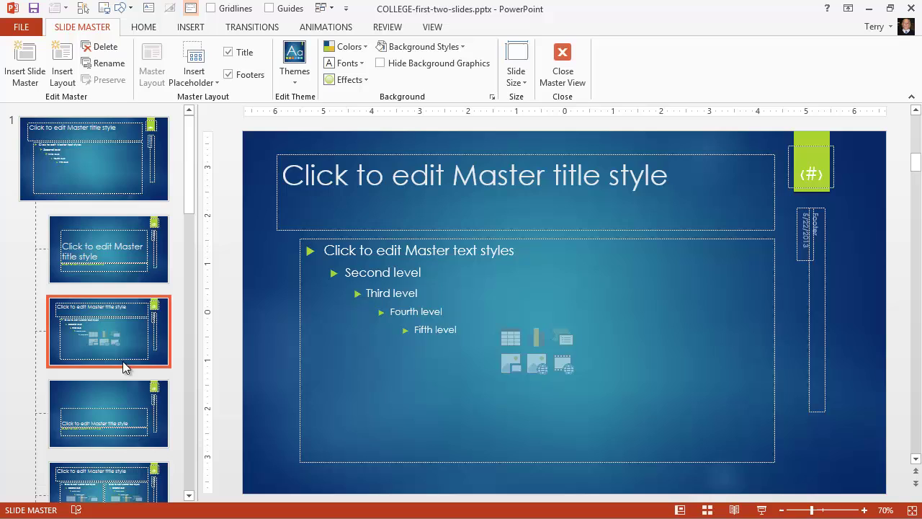
{"action": "left_click", "coordinate": [110, 394]}
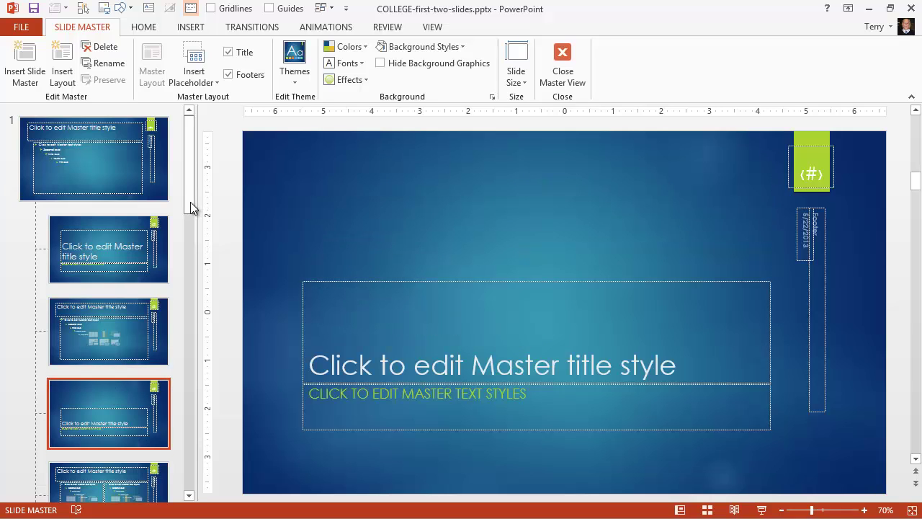
{"action": "left_click_drag", "start_coordinate": [191, 207], "coordinate": [190, 295]}
{"action": "left_click", "coordinate": [133, 150]}
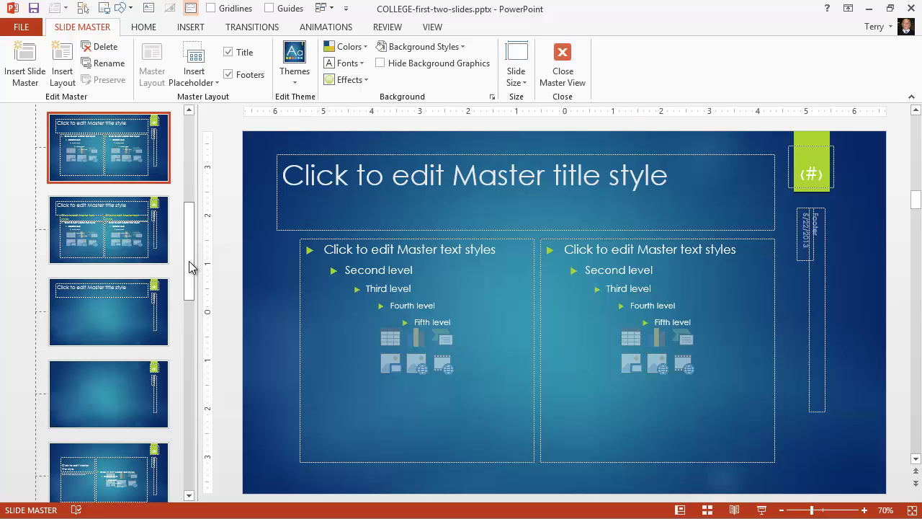
{"action": "left_click_drag", "start_coordinate": [190, 266], "coordinate": [188, 95]}
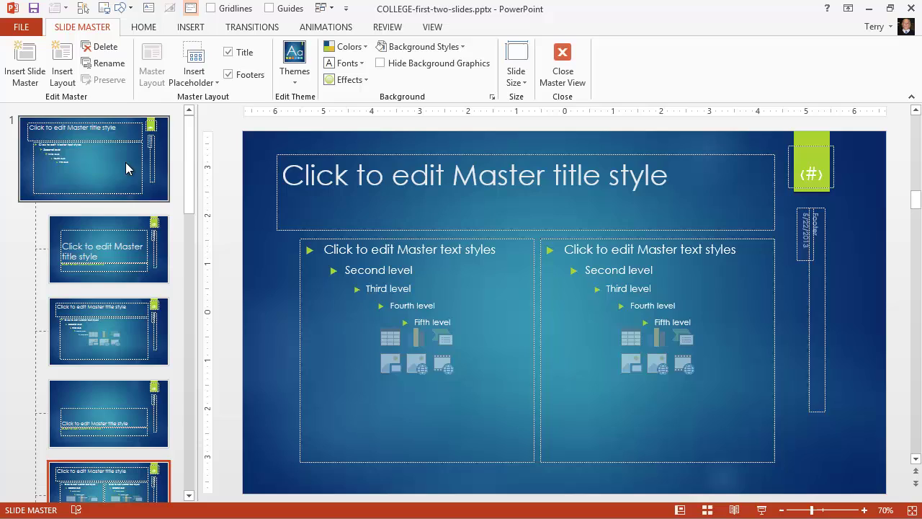
{"action": "left_click", "coordinate": [115, 160]}
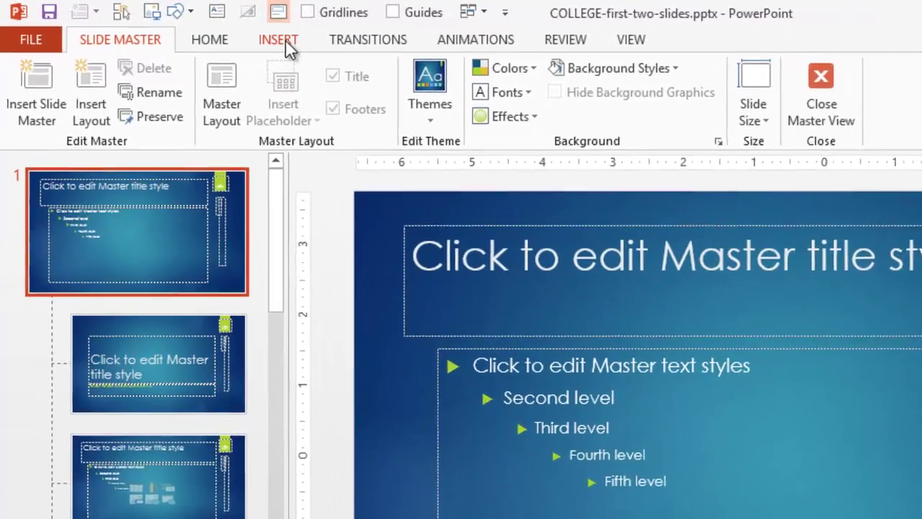
Step: Insert the picture Palomar_logo_screen.gif onto the slide master
{"action": "left_click", "coordinate": [195, 29]}
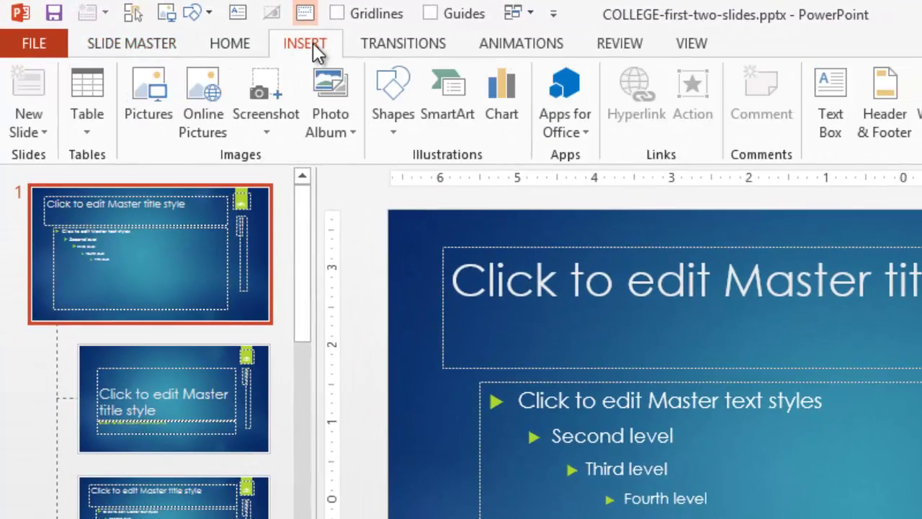
{"action": "left_click", "coordinate": [149, 90]}
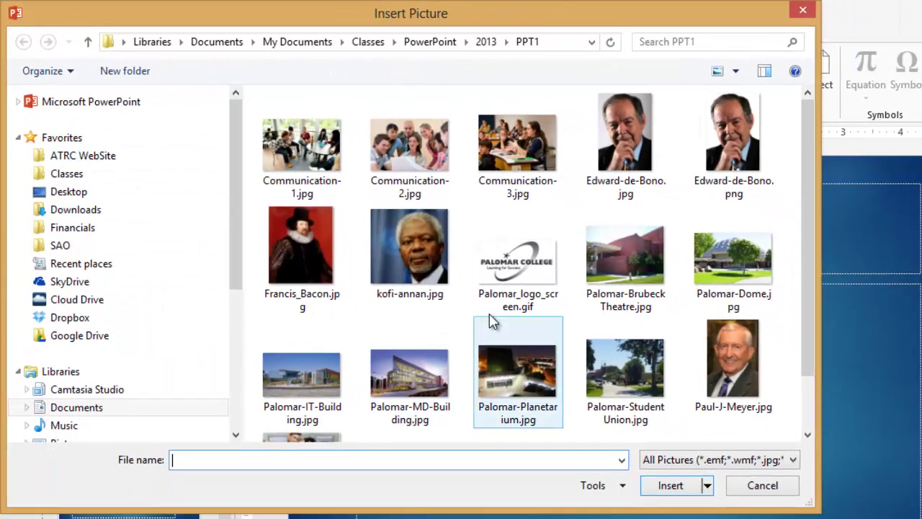
{"action": "left_click", "coordinate": [513, 268]}
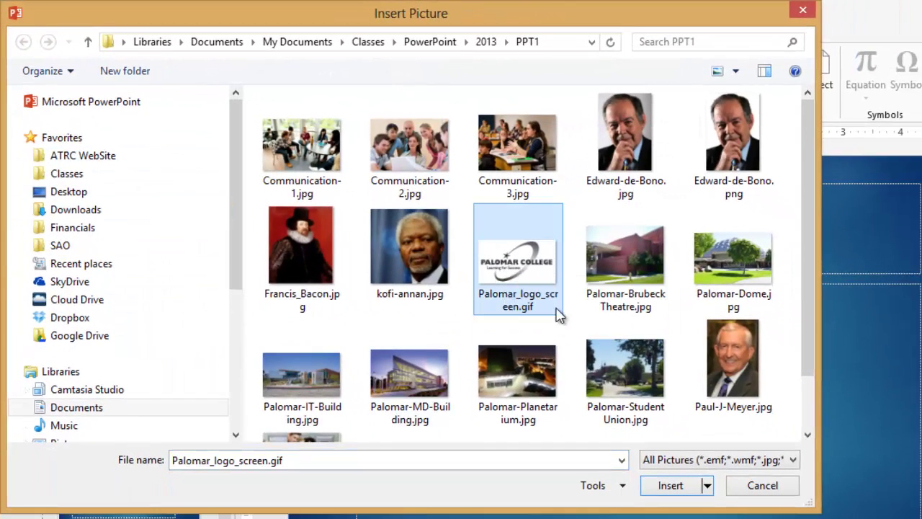
{"action": "left_click", "coordinate": [670, 485]}
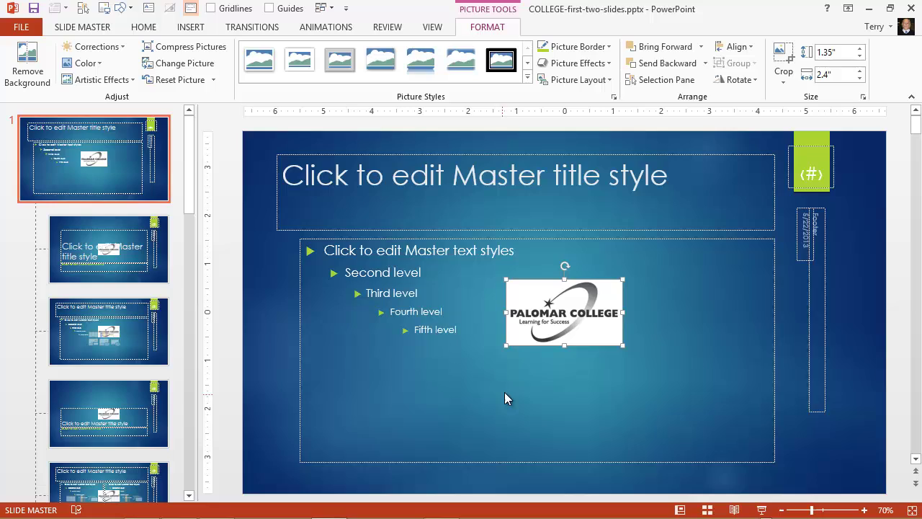
Step: Apply a bevelled rectangle picture style to the logo
{"action": "left_click", "coordinate": [503, 390]}
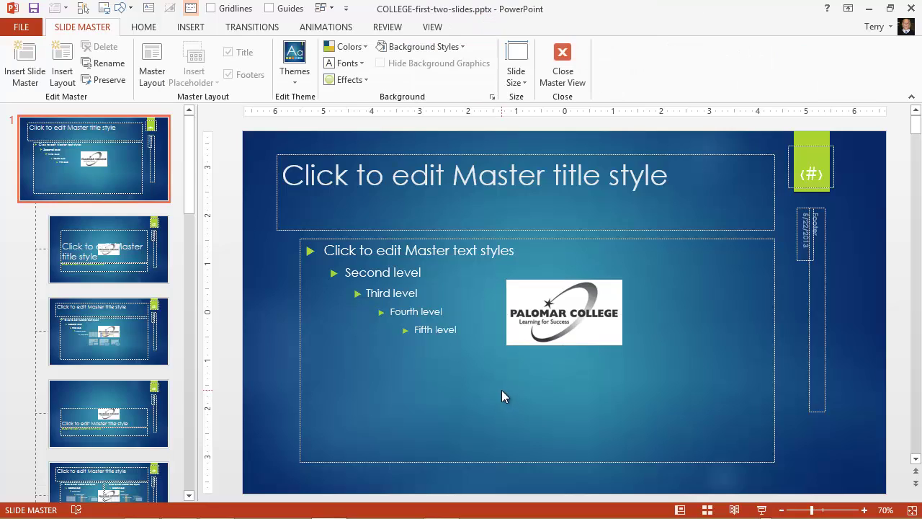
{"action": "left_click", "coordinate": [577, 311]}
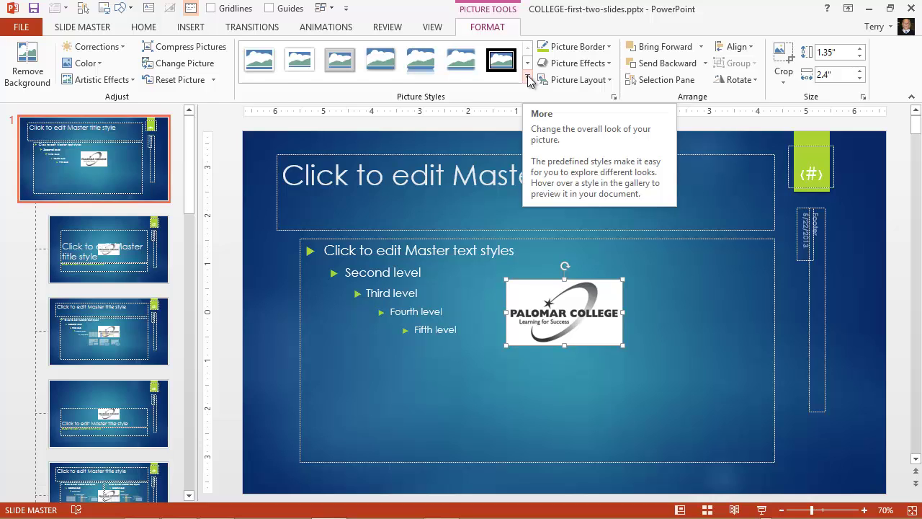
{"action": "left_click", "coordinate": [528, 80]}
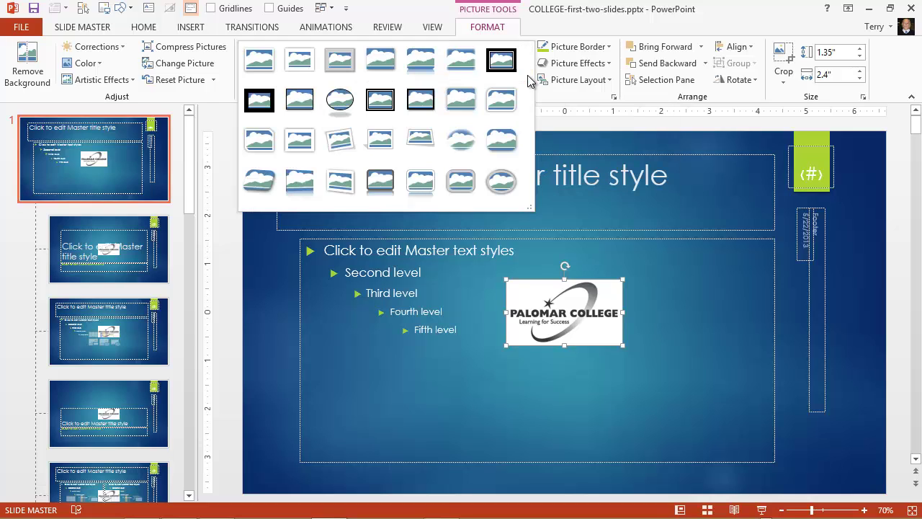
{"action": "left_click", "coordinate": [508, 141]}
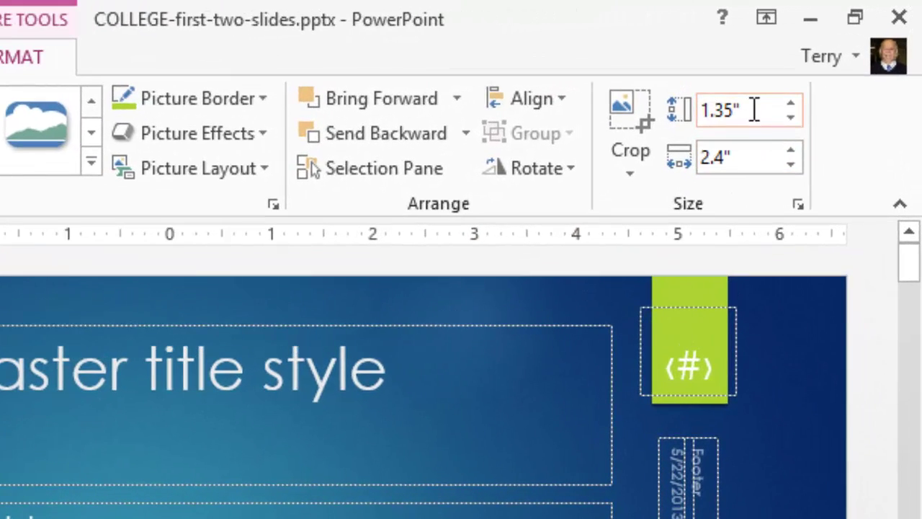
Step: Set the logo height to 0.75 inches, making it 1.33 inches wide
{"action": "left_click", "coordinate": [753, 112]}
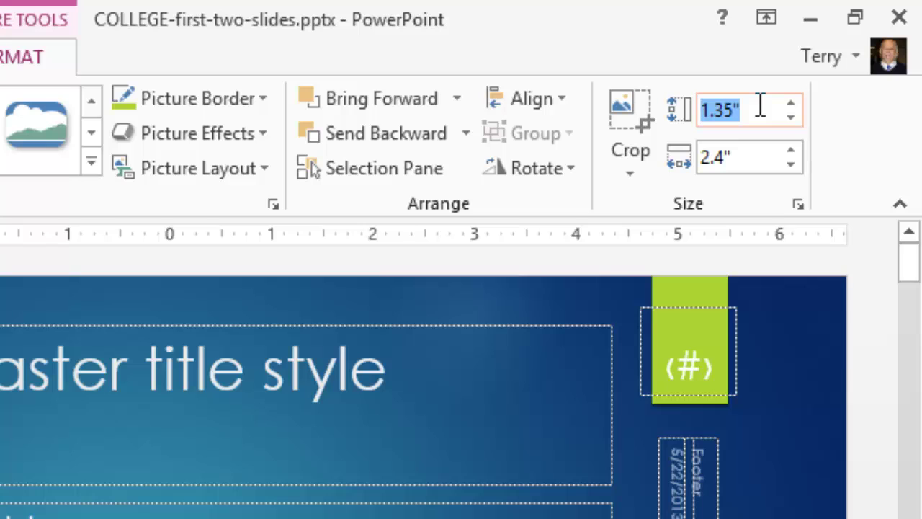
{"action": "type", "text": ".75"}
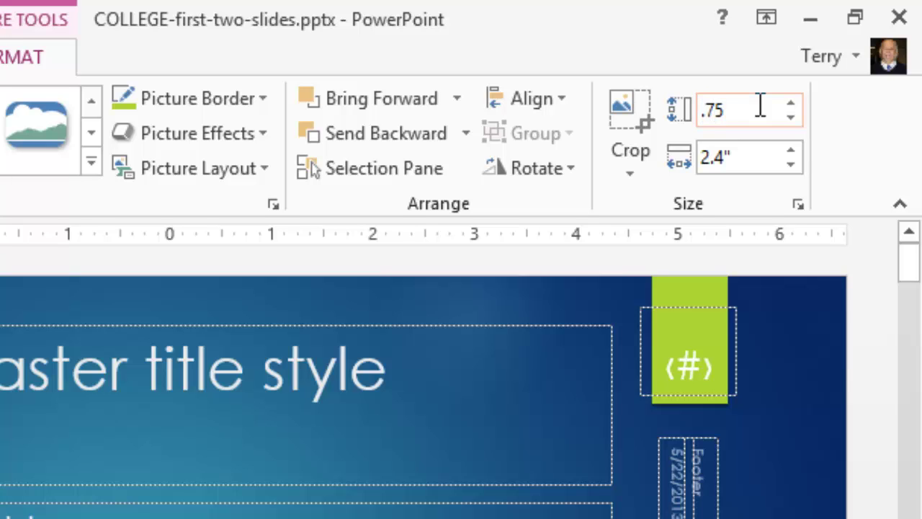
{"action": "key", "text": "Return"}
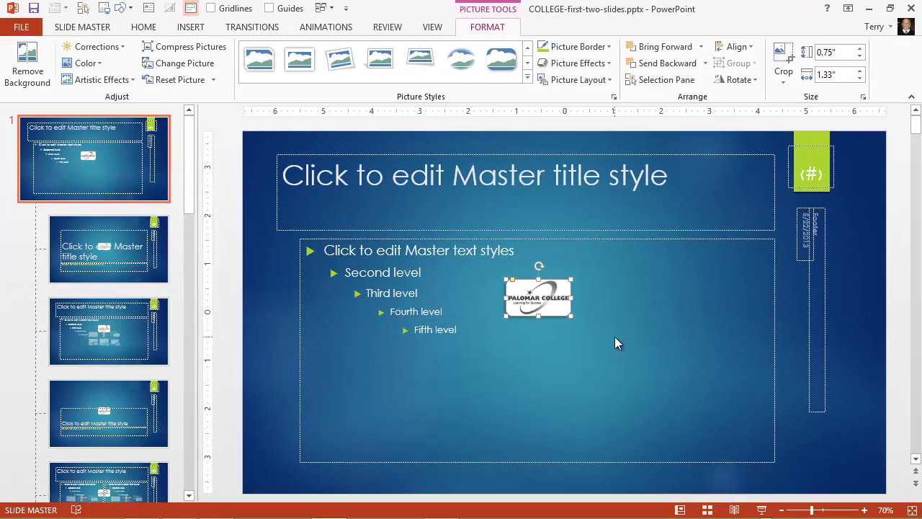
Step: Deselect the logo and tick Guides in the View tab's Show group
{"action": "left_click", "coordinate": [615, 337]}
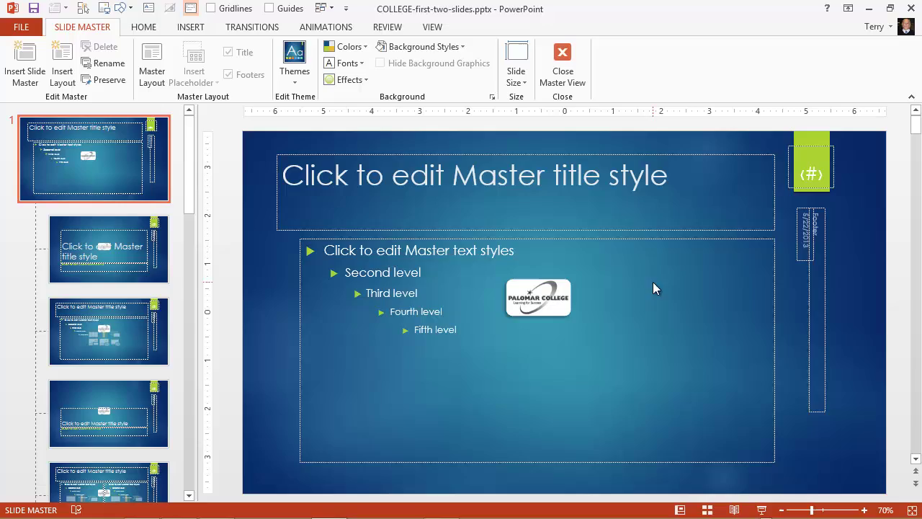
{"action": "left_click", "coordinate": [434, 28]}
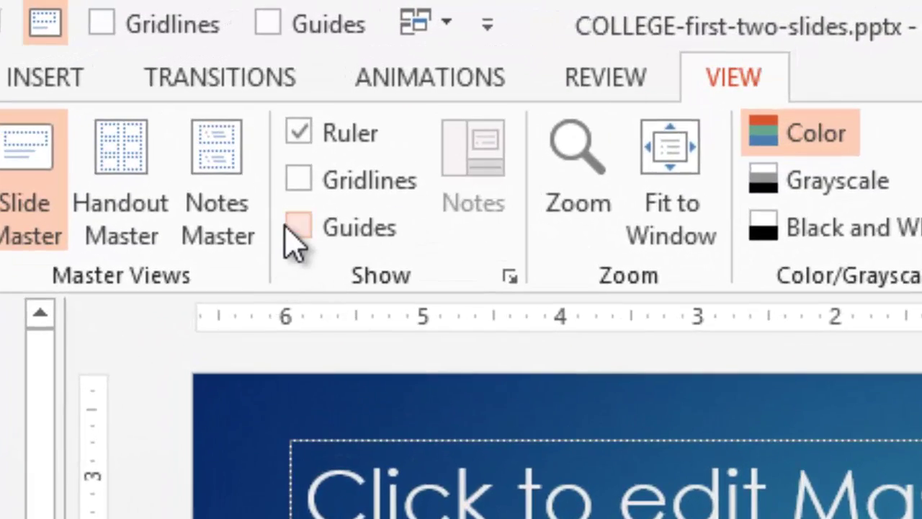
{"action": "left_click", "coordinate": [299, 227]}
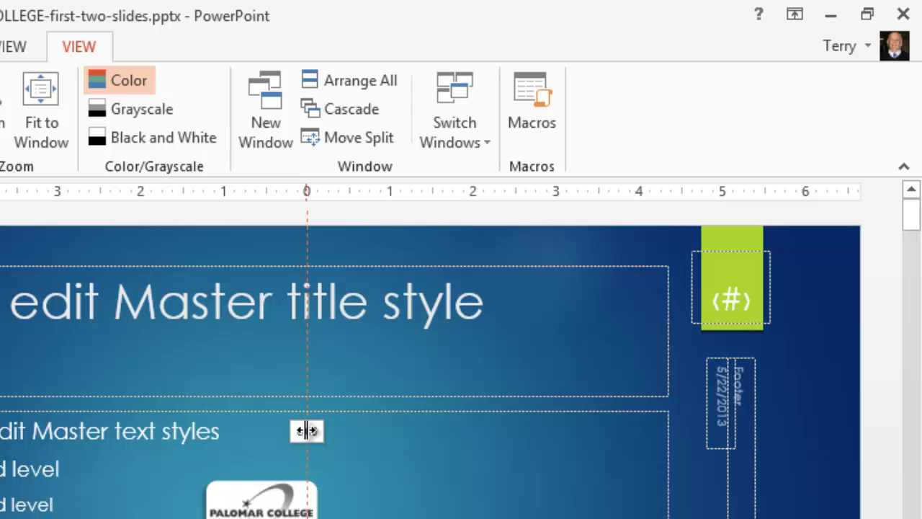
Step: Drag the vertical guide near the right edge and the horizontal guide just above the bottom
{"action": "left_click_drag", "start_coordinate": [307, 431], "coordinate": [304, 431]}
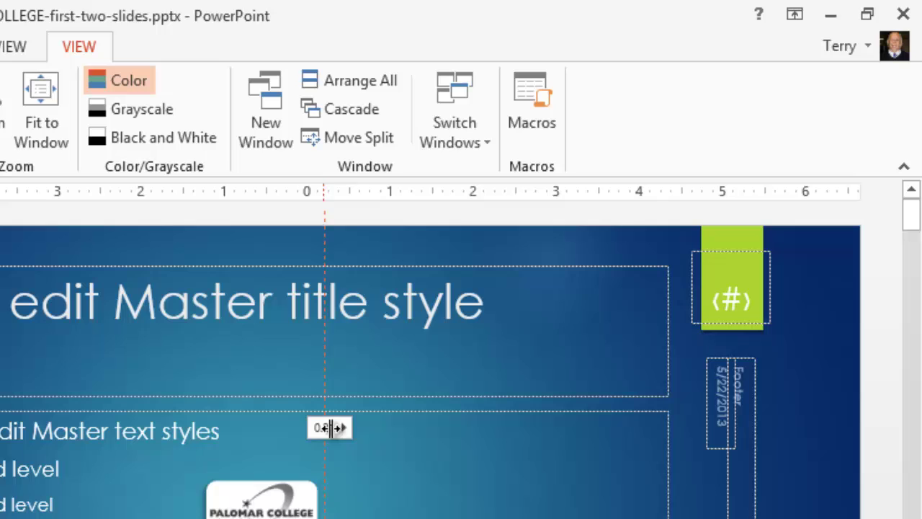
{"action": "mouse_move", "coordinate": [324, 428]}
{"action": "left_mouse_down"}
{"action": "mouse_move", "coordinate": [561, 476]}
{"action": "mouse_move", "coordinate": [827, 509]}
{"action": "mouse_move", "coordinate": [806, 492]}
{"action": "mouse_move", "coordinate": [820, 491]}
{"action": "mouse_move", "coordinate": [811, 485]}
{"action": "left_mouse_up"}
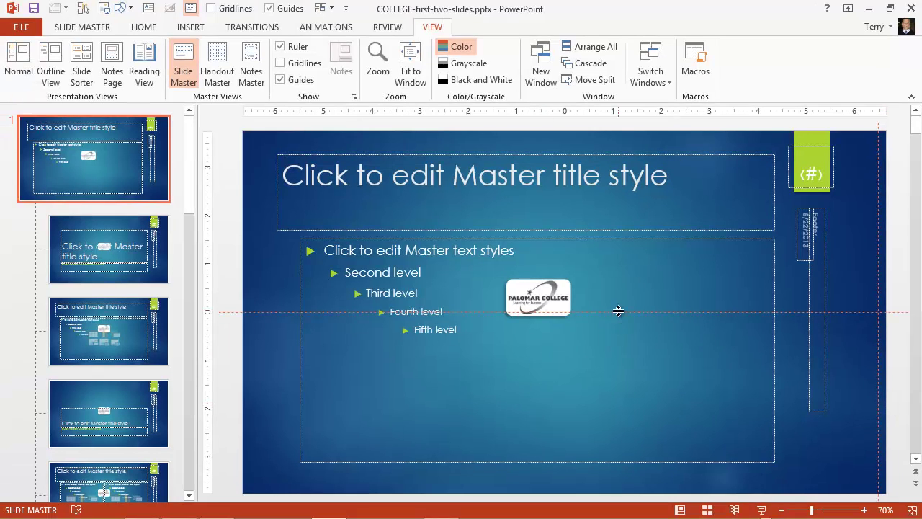
{"action": "left_click_drag", "start_coordinate": [618, 311], "coordinate": [603, 495]}
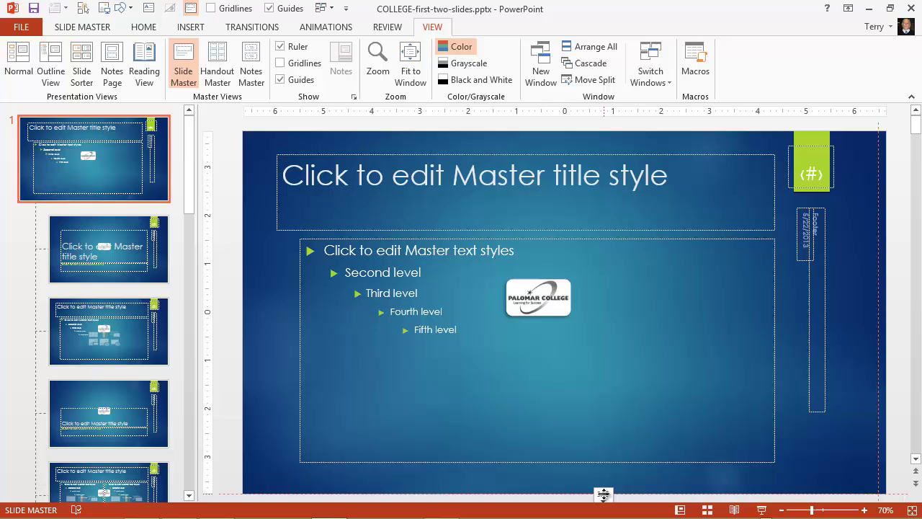
{"action": "left_click_drag", "start_coordinate": [604, 494], "coordinate": [602, 485]}
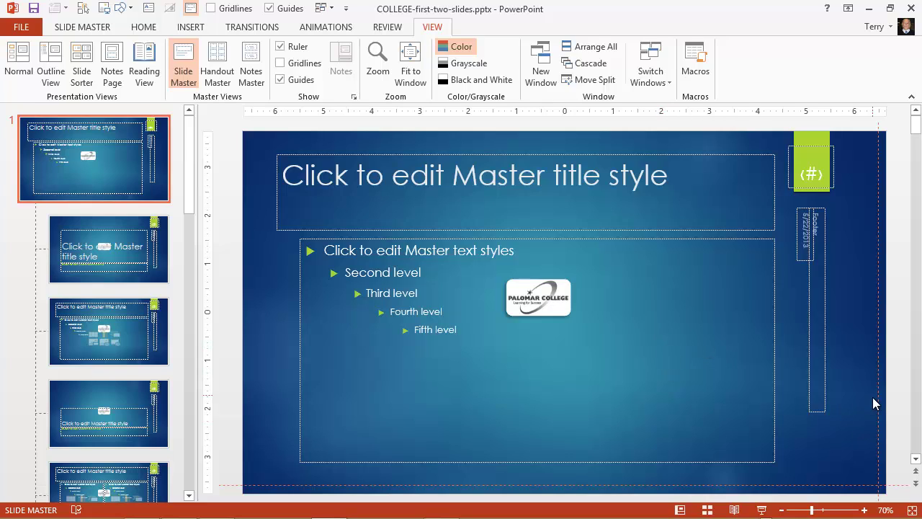
Step: Drag the logo to the bottom-right corner and nudge it right and down onto the guides
{"action": "left_click", "coordinate": [545, 297]}
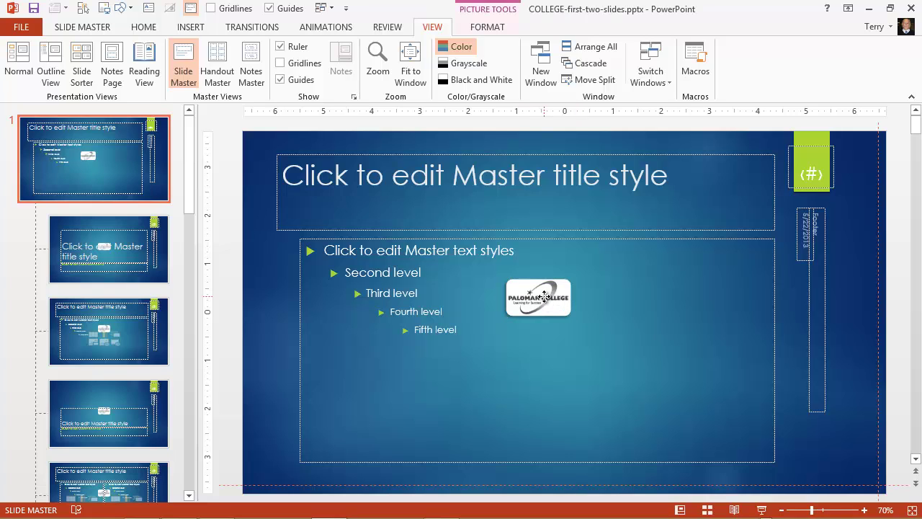
{"action": "left_click_drag", "start_coordinate": [545, 297], "coordinate": [846, 459]}
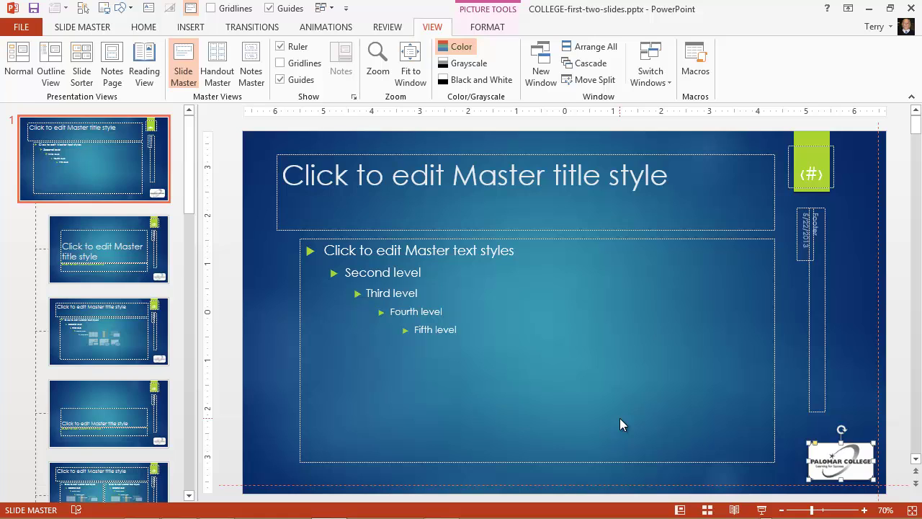
{"action": "key", "text": "ctrl+Right"}
{"action": "key", "text": "ctrl+Right"}
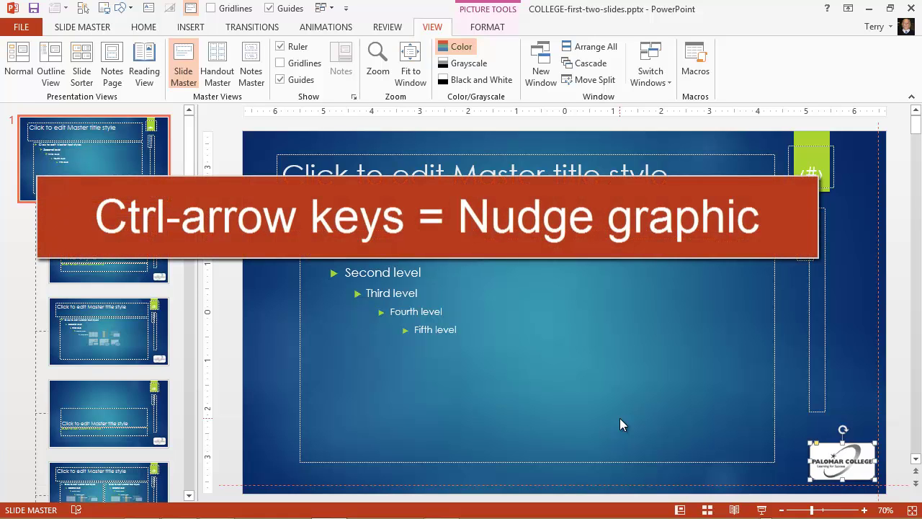
{"action": "key", "text": "ctrl+Right"}
{"action": "key", "text": "ctrl+Right"}
{"action": "key", "text": "ctrl+Right"}
{"action": "key", "text": "ctrl+Right"}
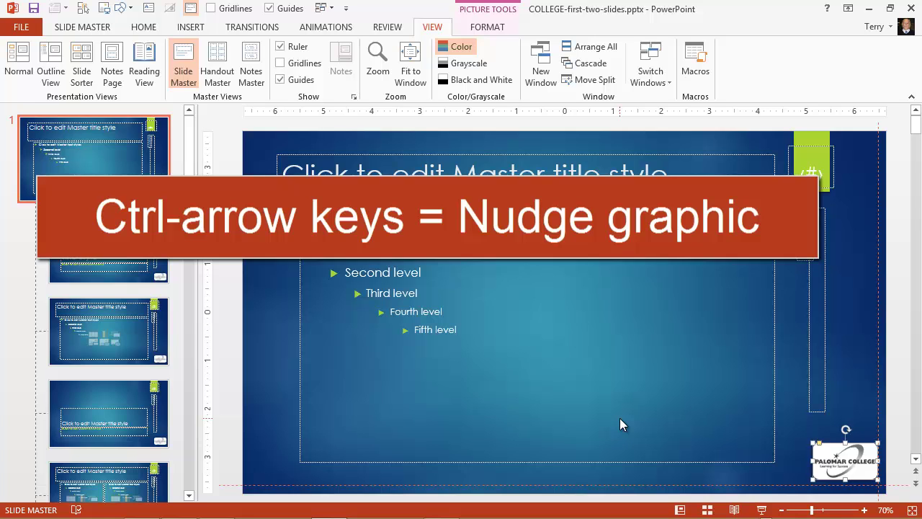
{"action": "key", "text": "ctrl+Down"}
{"action": "key", "text": "ctrl+Down"}
{"action": "key", "text": "ctrl+Down"}
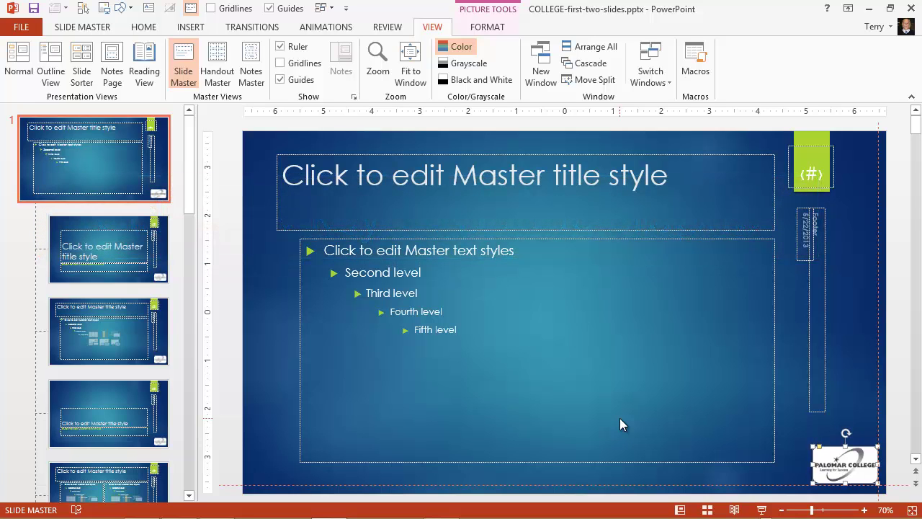
{"action": "key", "text": "ctrl+Down"}
{"action": "key", "text": "ctrl+Down"}
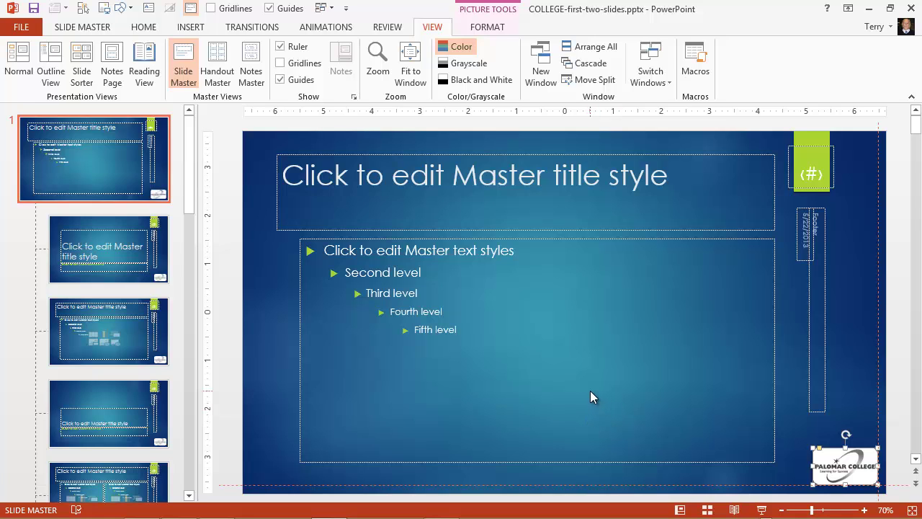
{"action": "left_click", "coordinate": [108, 159]}
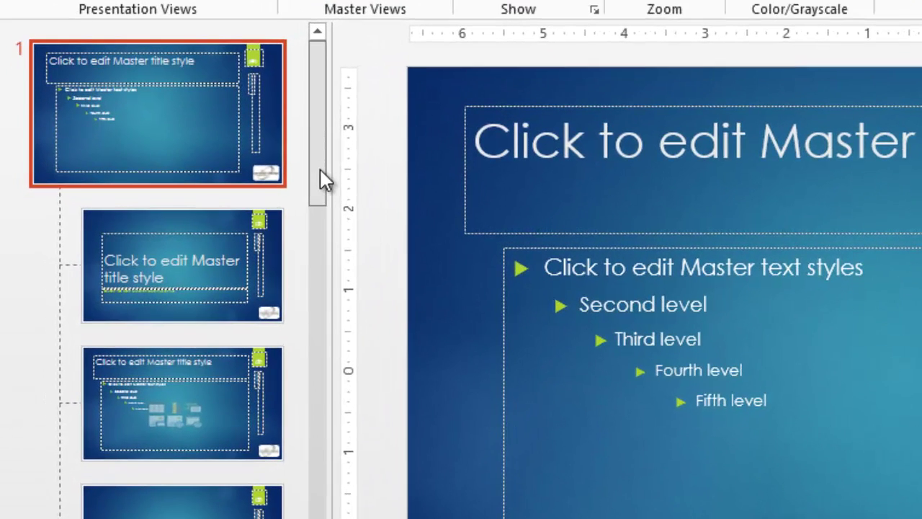
{"action": "left_click_drag", "start_coordinate": [322, 180], "coordinate": [308, 86]}
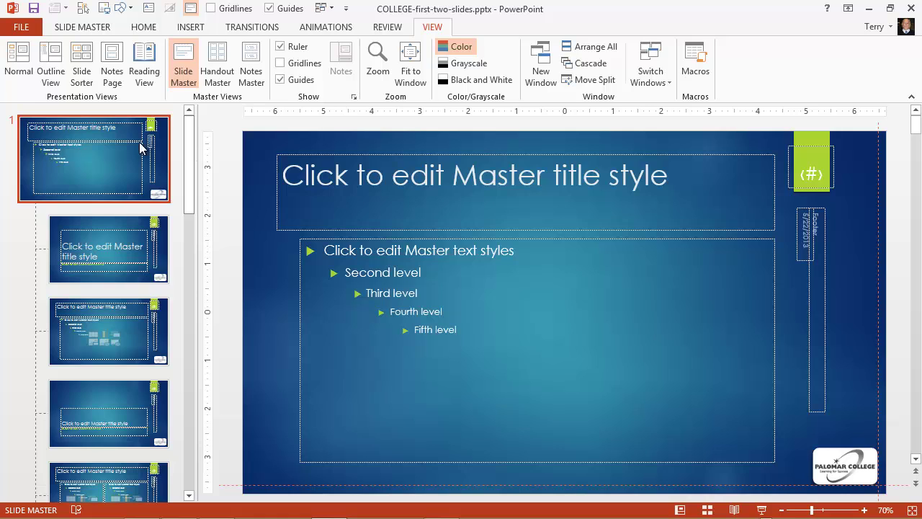
Step: Return to Normal view and add a Title and Content slide after slide 2
{"action": "left_click", "coordinate": [22, 58]}
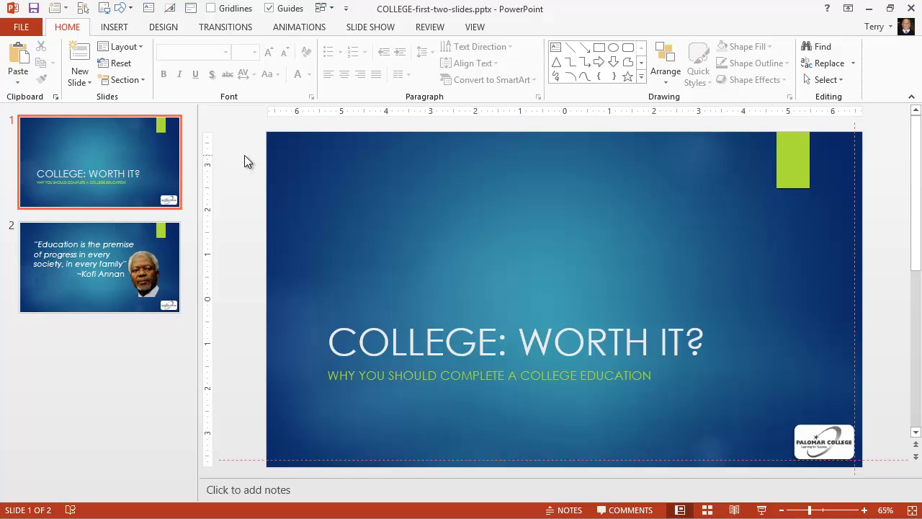
{"action": "left_click", "coordinate": [131, 328]}
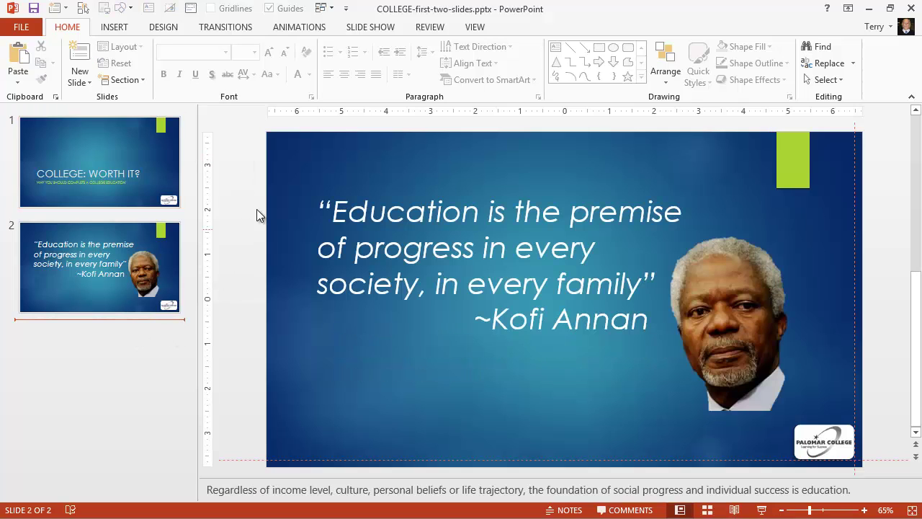
{"action": "left_click", "coordinate": [87, 84]}
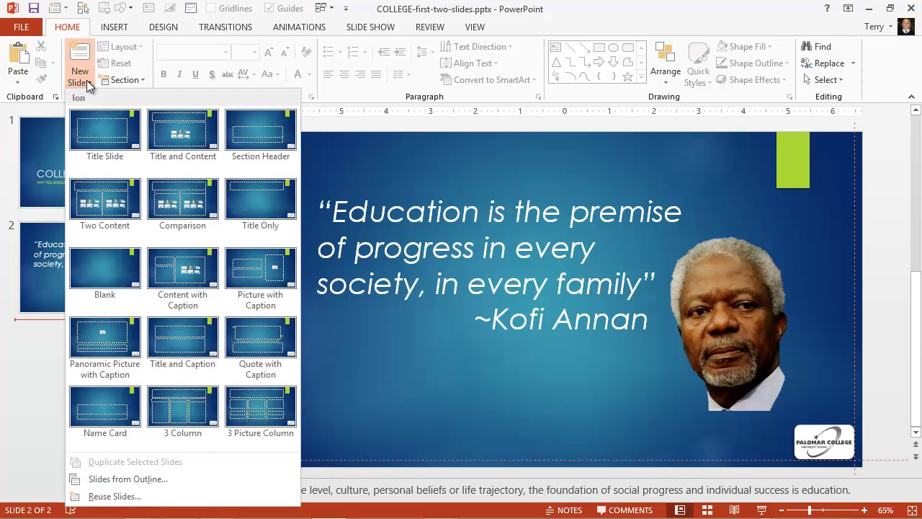
{"action": "left_click", "coordinate": [181, 127]}
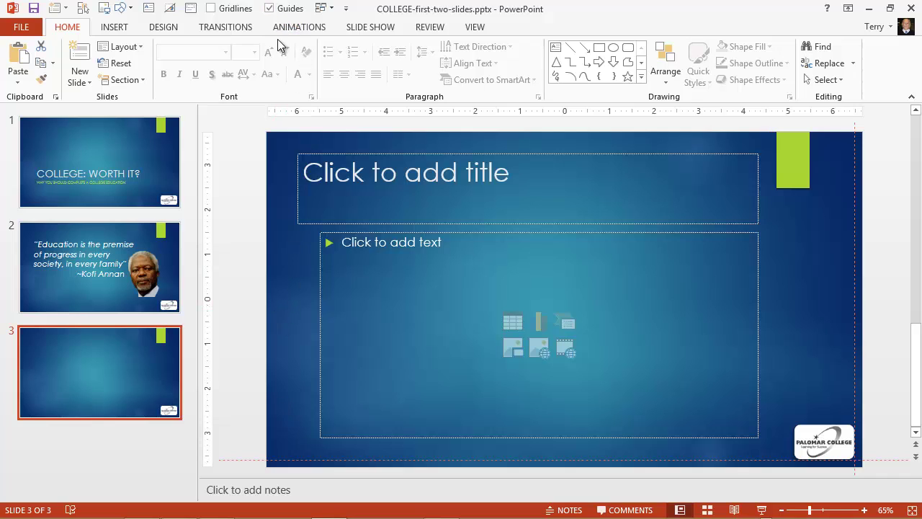
{"action": "left_click", "coordinate": [479, 28]}
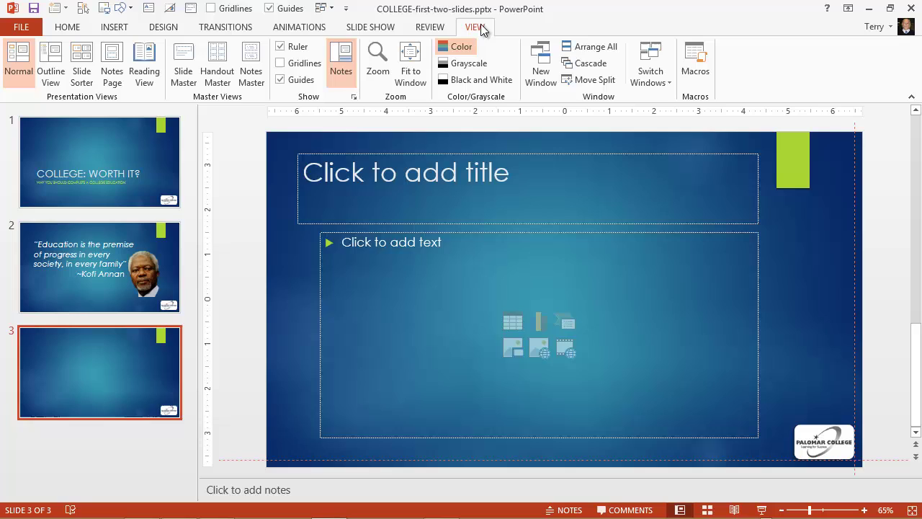
{"action": "left_click", "coordinate": [281, 80]}
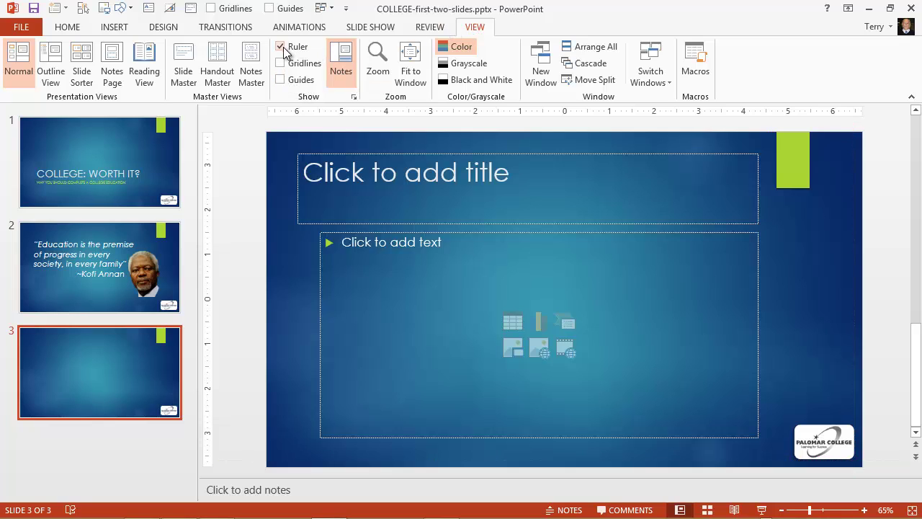
{"action": "left_click", "coordinate": [284, 50]}
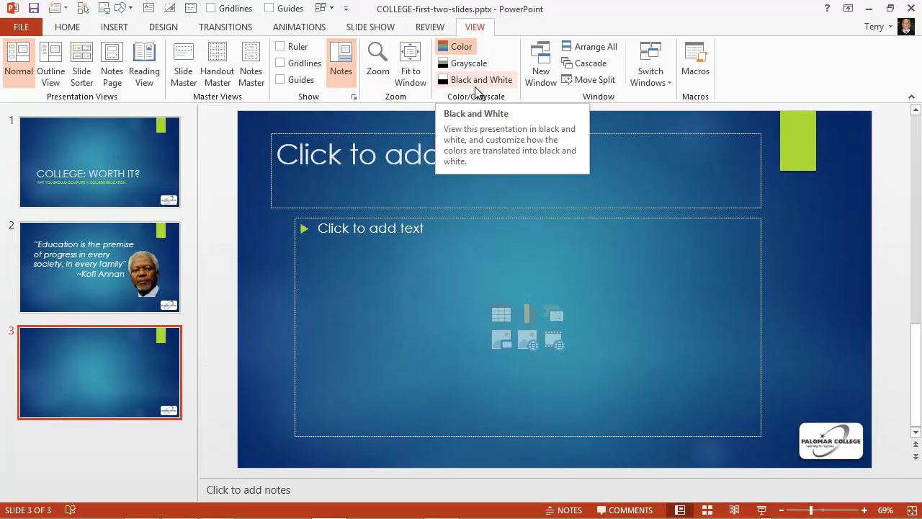
{"action": "left_click", "coordinate": [68, 26]}
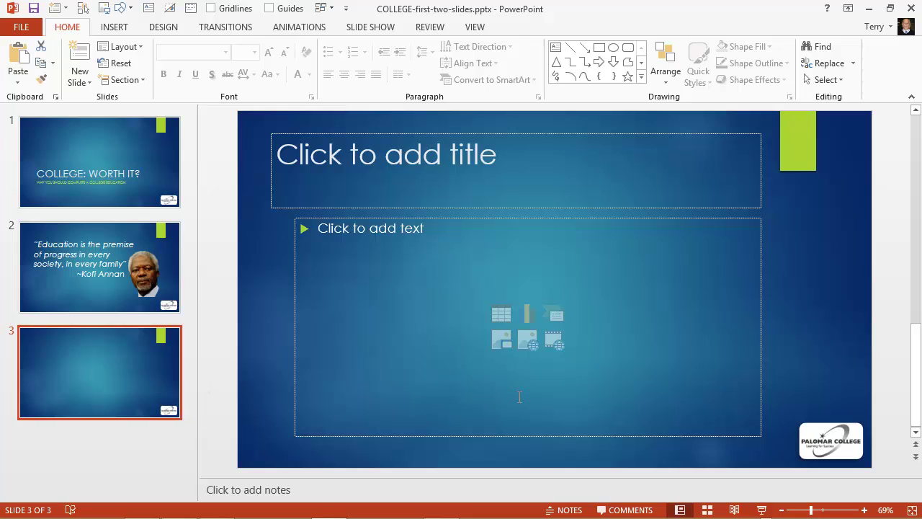
Step: Reopen Slide Master view and select the Title and Content layout thumbnail
{"action": "left_click", "coordinate": [479, 27]}
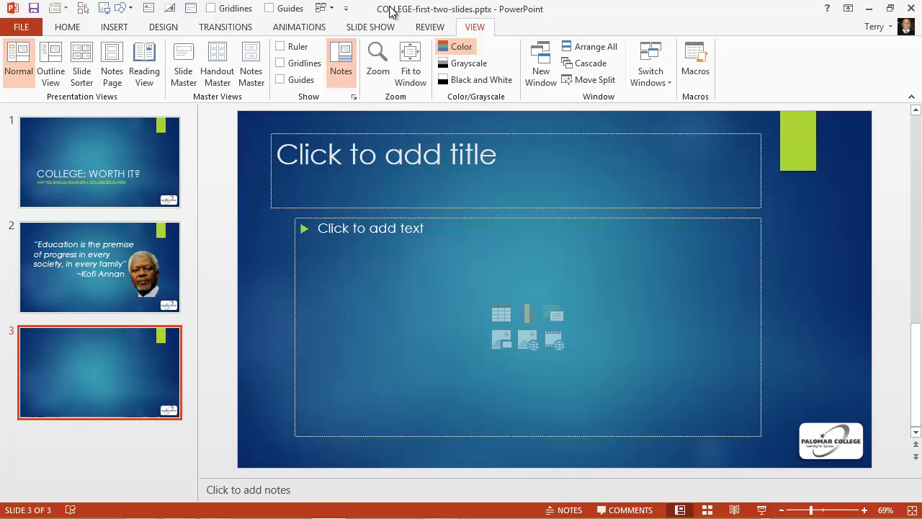
{"action": "left_click", "coordinate": [184, 61]}
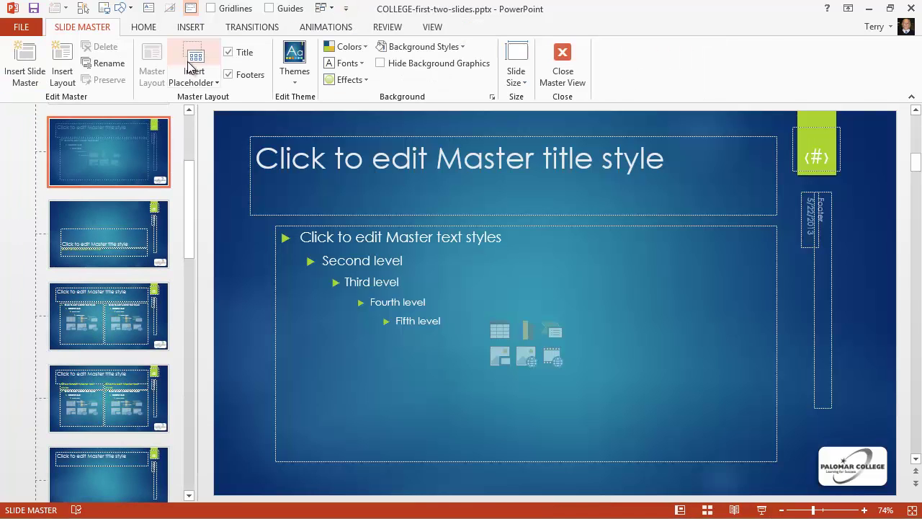
{"action": "left_click_drag", "start_coordinate": [187, 241], "coordinate": [196, 105]}
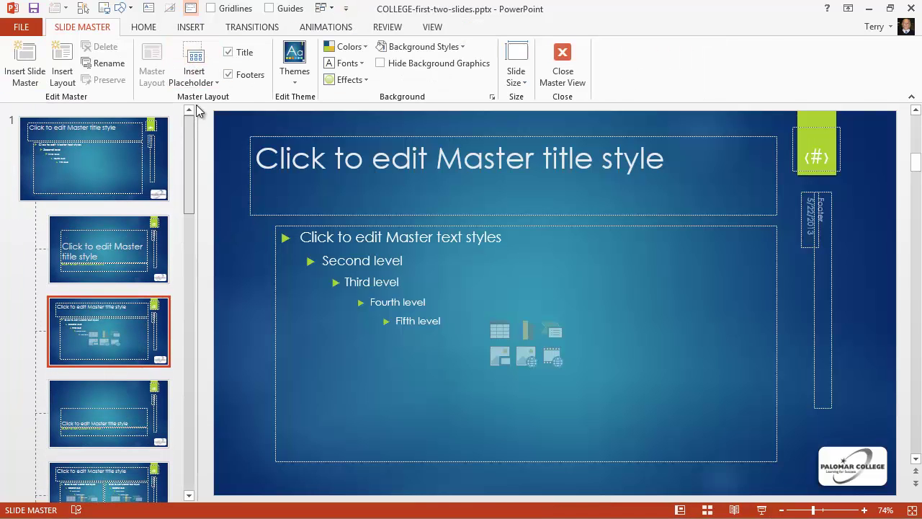
{"action": "left_click", "coordinate": [112, 168]}
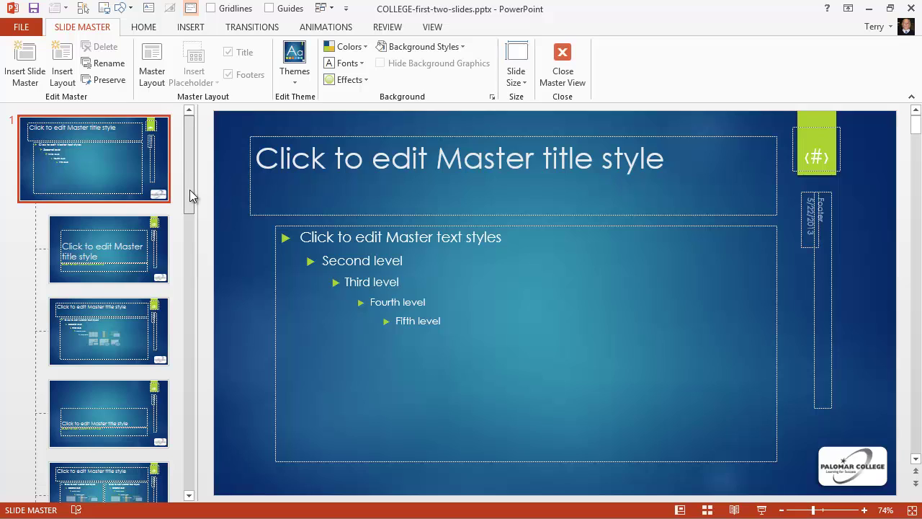
{"action": "left_click_drag", "start_coordinate": [190, 190], "coordinate": [192, 209]}
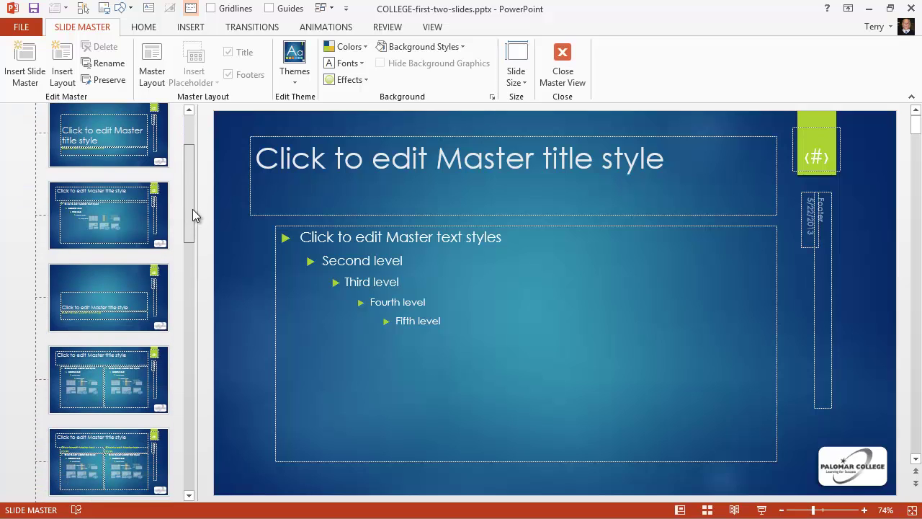
{"action": "left_click", "coordinate": [104, 213]}
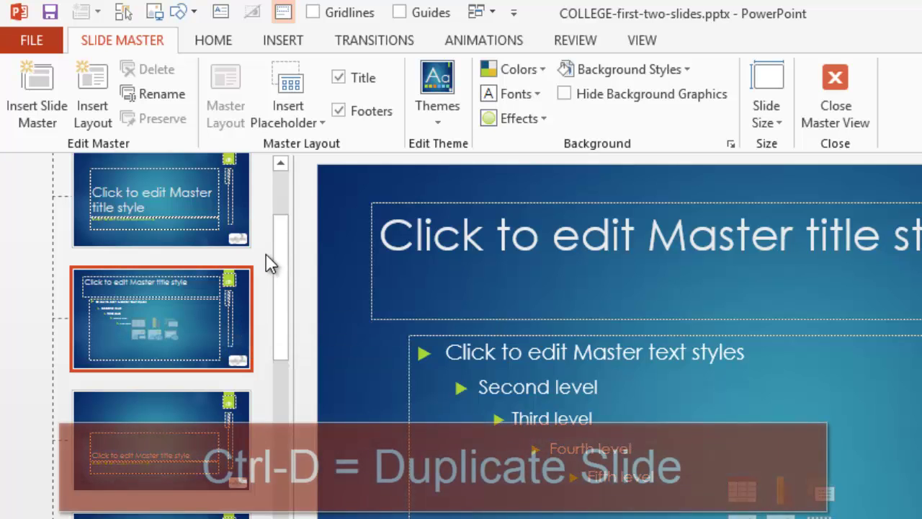
Step: Duplicate the Title and Content layout with Ctrl+D and open Format Background for the copy
{"action": "key", "text": "ctrl+d"}
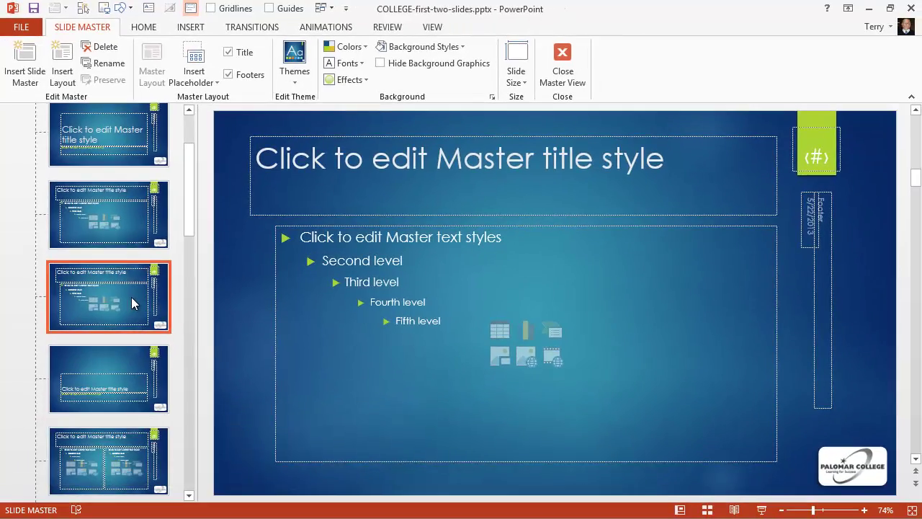
{"action": "right_click", "coordinate": [131, 296]}
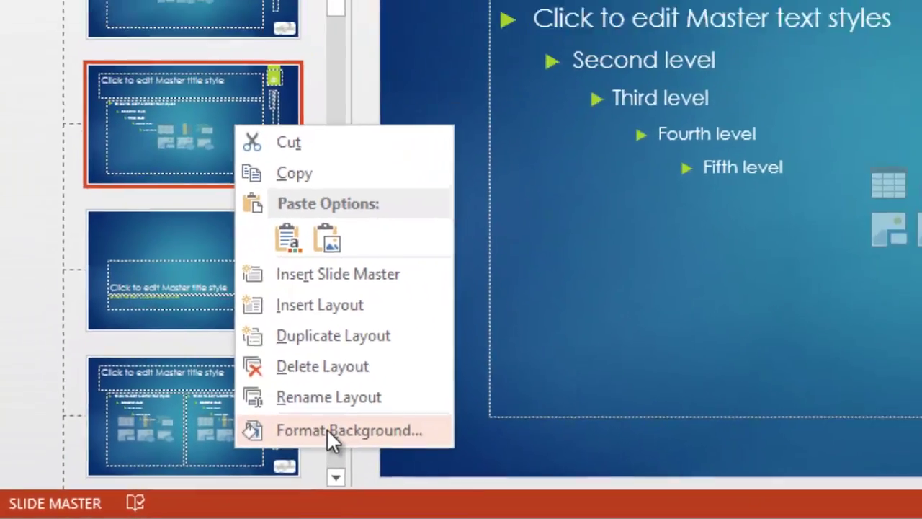
{"action": "left_click", "coordinate": [404, 418]}
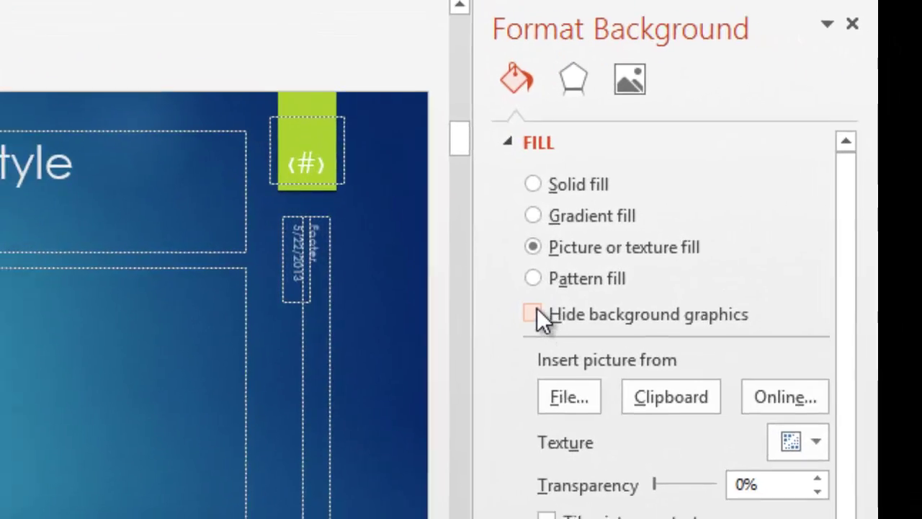
Step: Turn on Hide background graphics for the duplicated layout, comparing it briefly with the graphics shown
{"action": "left_click", "coordinate": [520, 316]}
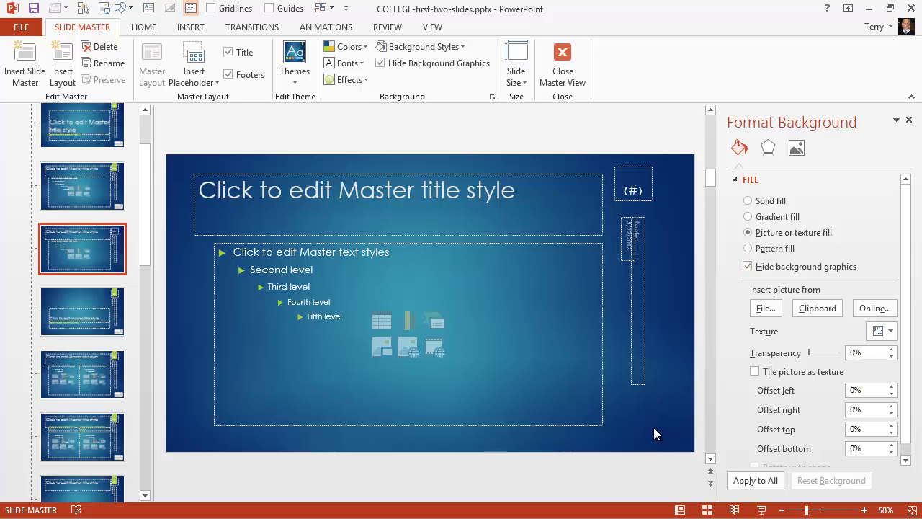
{"action": "left_click", "coordinate": [749, 267]}
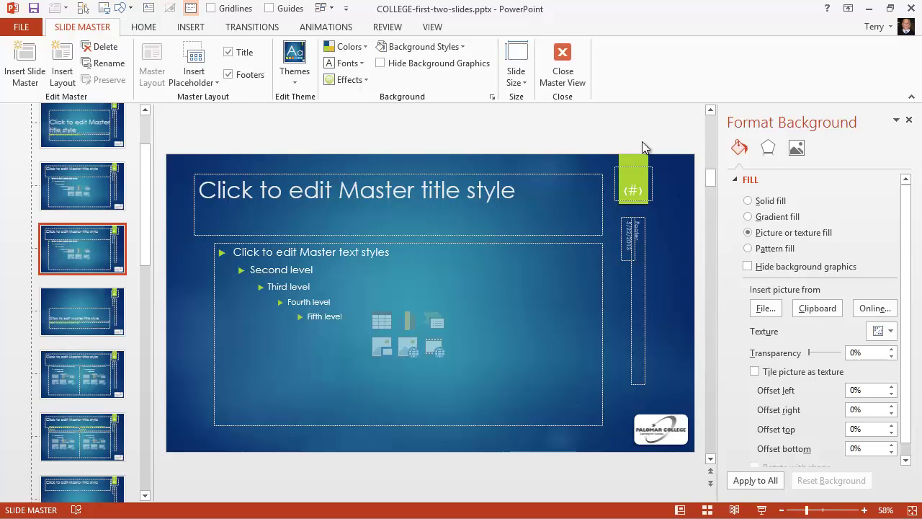
{"action": "left_click", "coordinate": [748, 266]}
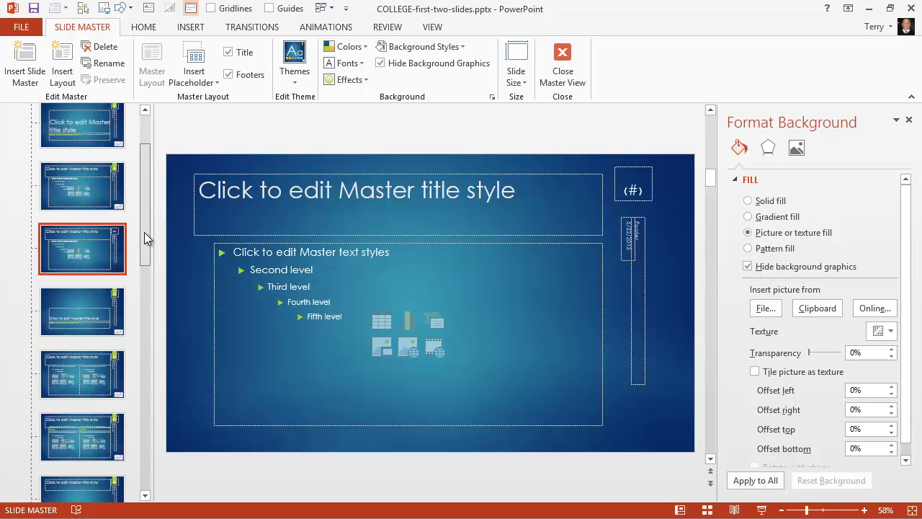
{"action": "left_click_drag", "start_coordinate": [144, 232], "coordinate": [150, 138]}
Step: Paste the master's green number tab into the top-right corner of the 1_Title and Content layout
{"action": "left_click", "coordinate": [82, 146]}
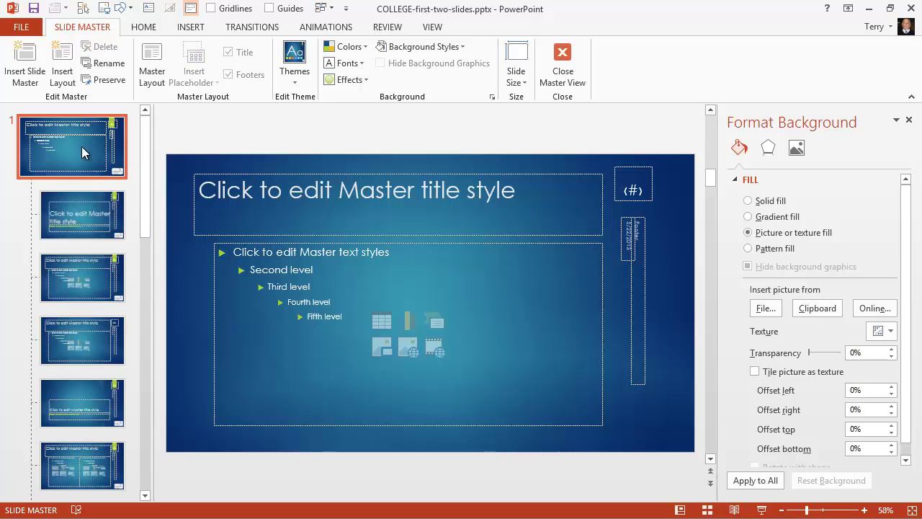
{"action": "left_click", "coordinate": [629, 160]}
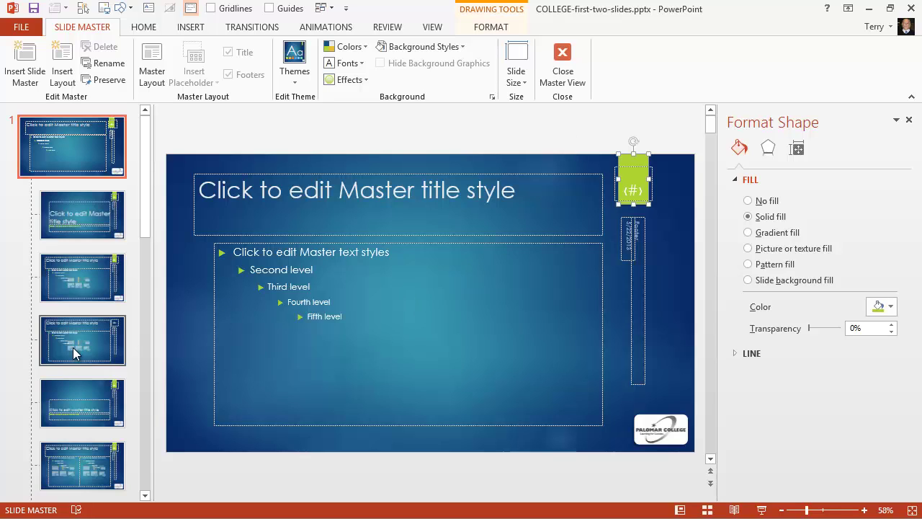
{"action": "left_click", "coordinate": [93, 347]}
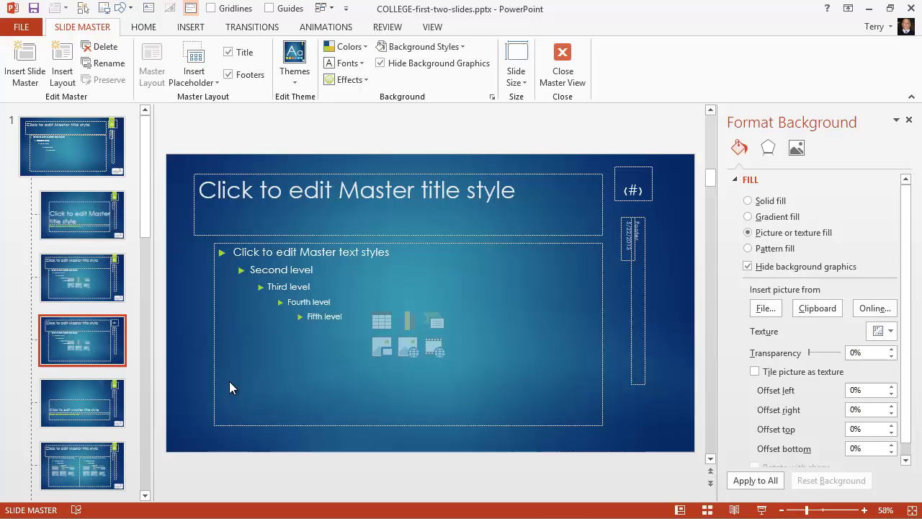
{"action": "key", "text": "ctrl+v"}
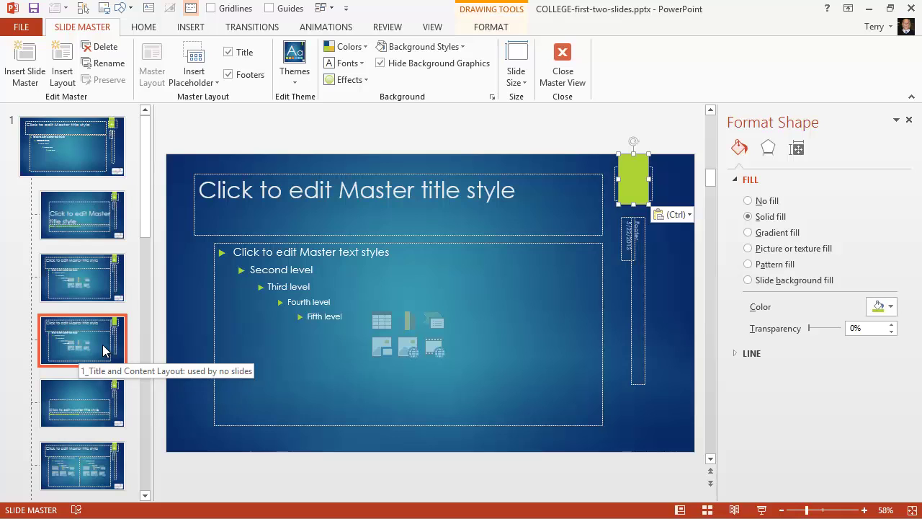
Step: Close Master View and add slide 4 using the 1_Title and Content layout
{"action": "left_click", "coordinate": [563, 64]}
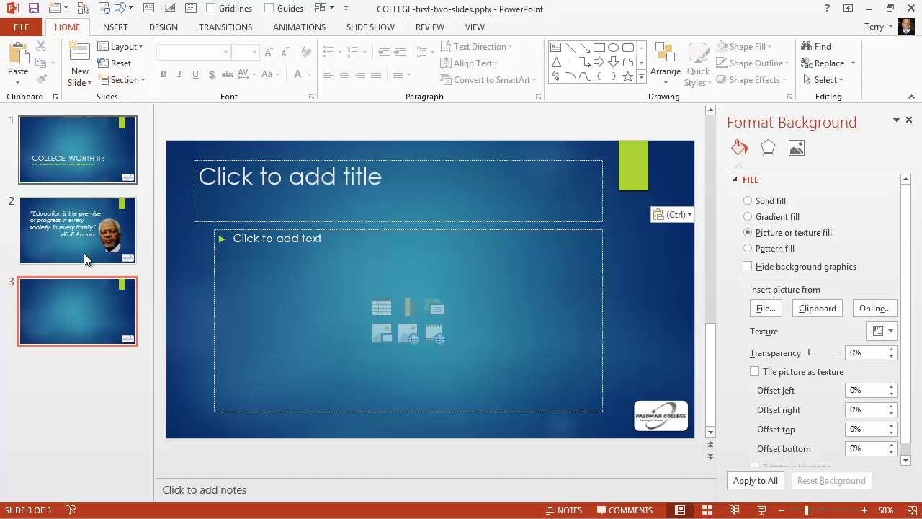
{"action": "left_click", "coordinate": [86, 84]}
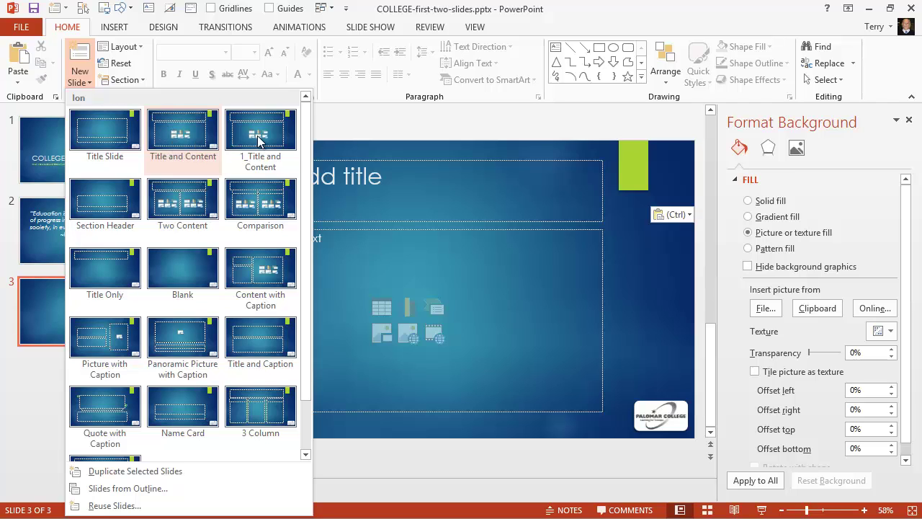
{"action": "left_click", "coordinate": [290, 133]}
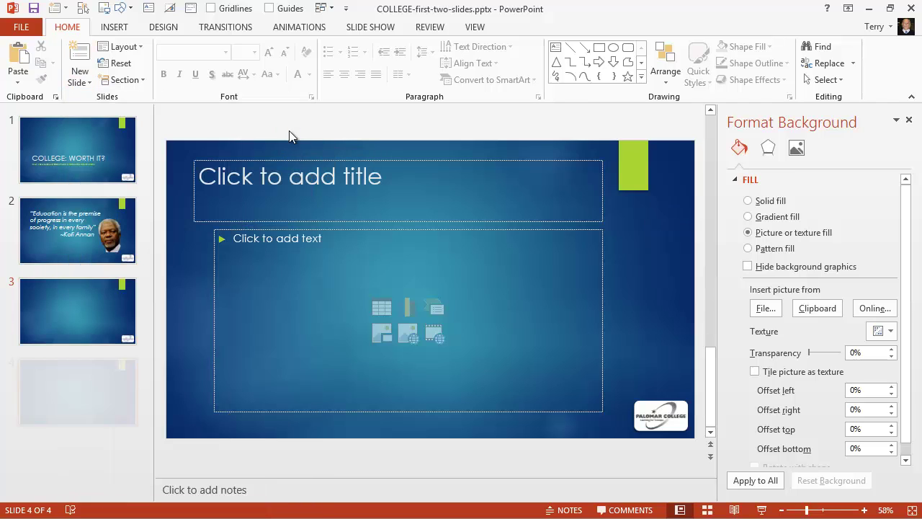